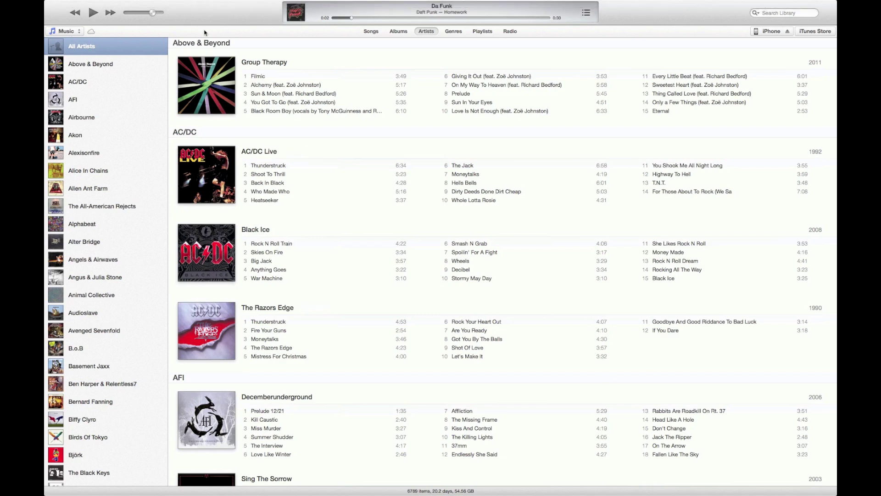
- Choose Music as the library section to show
{"action": "left_click", "coordinate": [67, 32]}
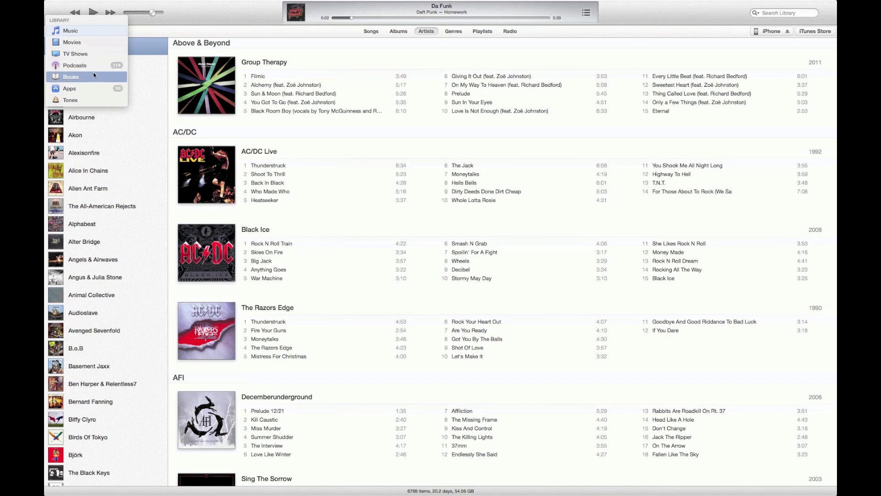
{"action": "left_click", "coordinate": [69, 31]}
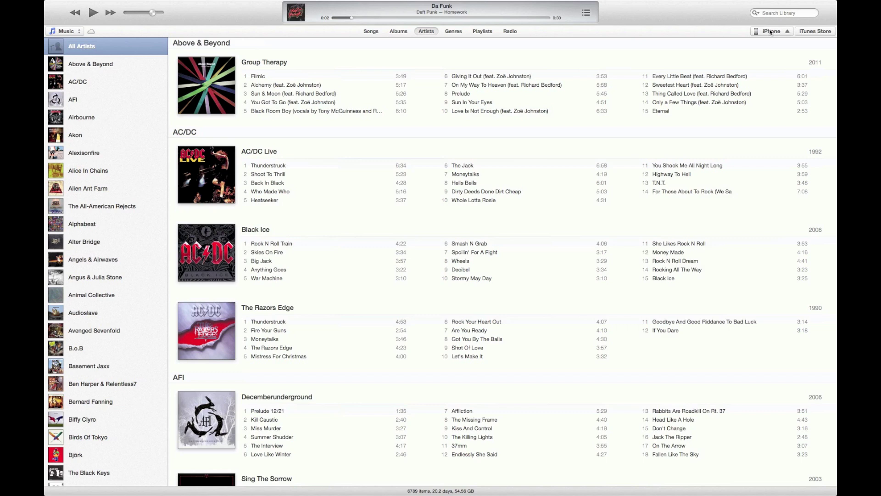
- Set the CD import settings in the general preferences to use the AAC Encoder and save the preferences
{"action": "mouse_move", "coordinate": [116, 1]}
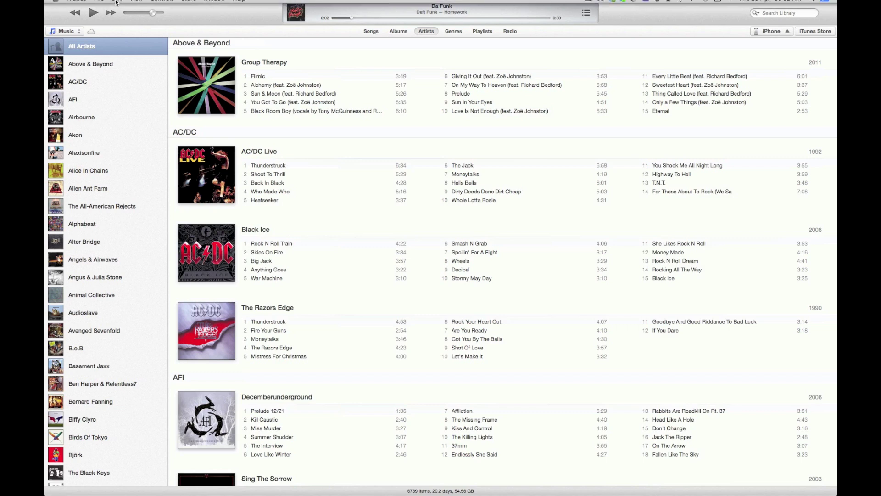
{"action": "left_click", "coordinate": [83, 4]}
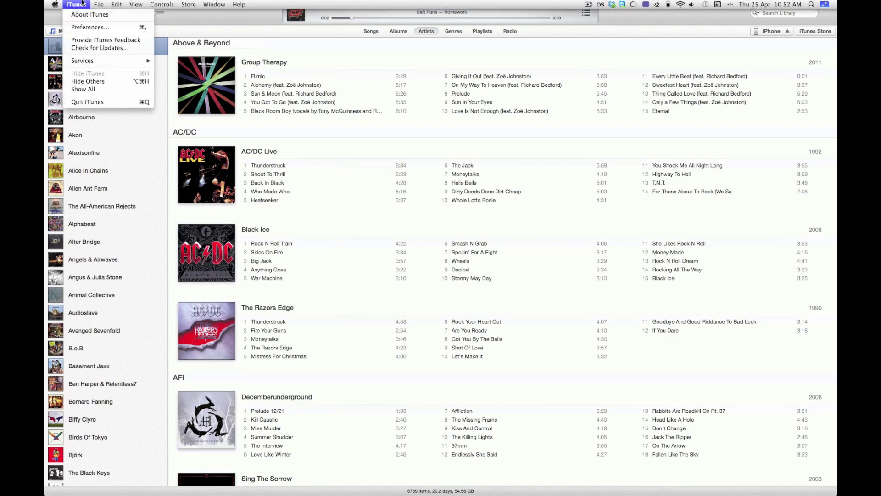
{"action": "left_click", "coordinate": [92, 28]}
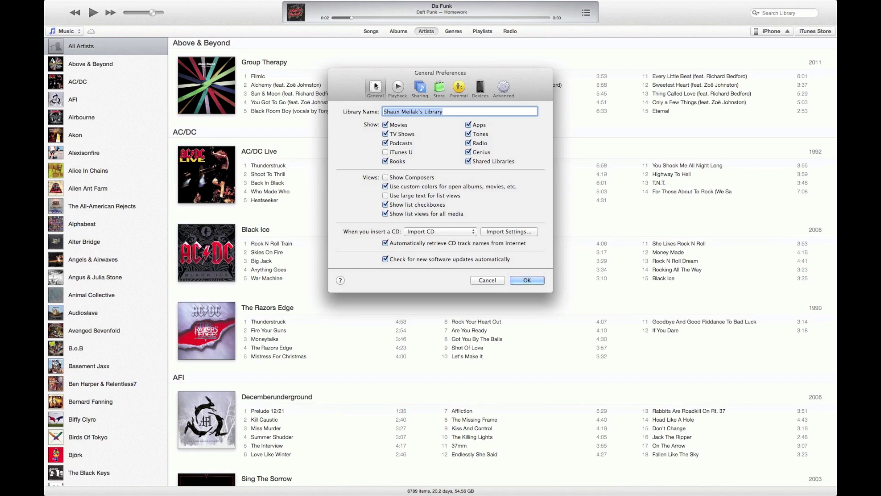
{"action": "left_click", "coordinate": [518, 231]}
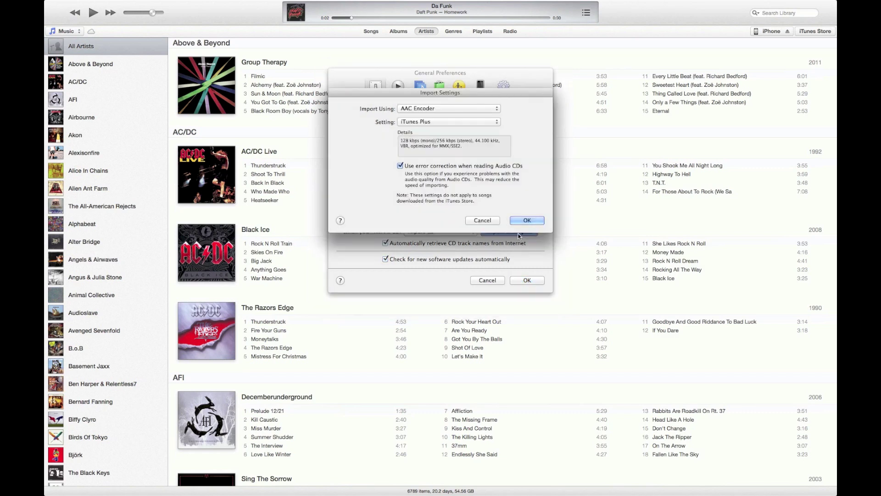
{"action": "left_click", "coordinate": [409, 110]}
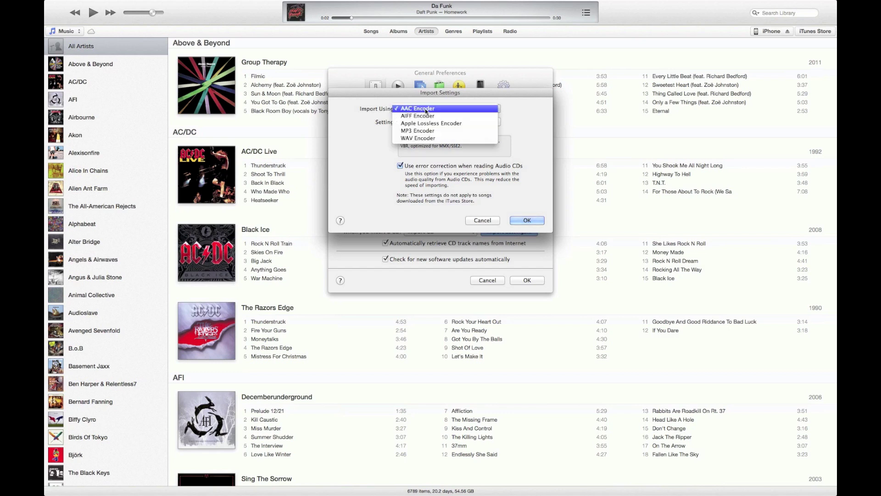
{"action": "left_click", "coordinate": [426, 109]}
{"action": "left_click", "coordinate": [426, 109]}
{"action": "left_click", "coordinate": [426, 109]}
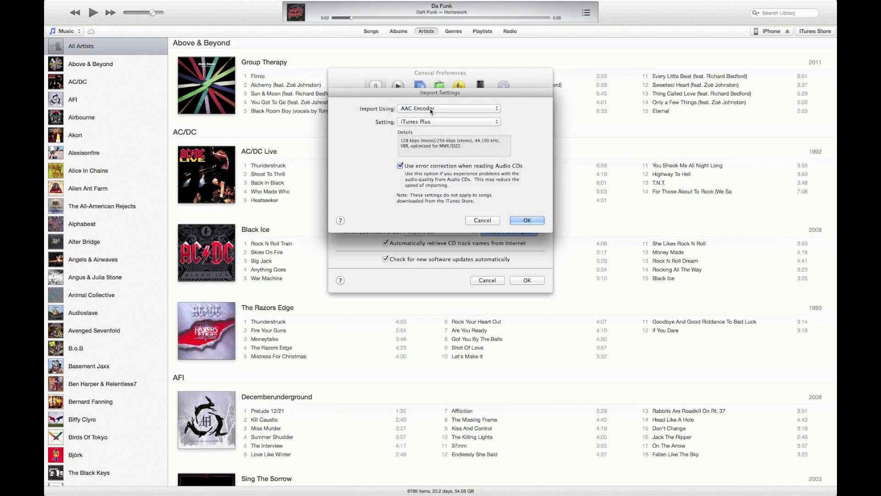
{"action": "left_click", "coordinate": [527, 221]}
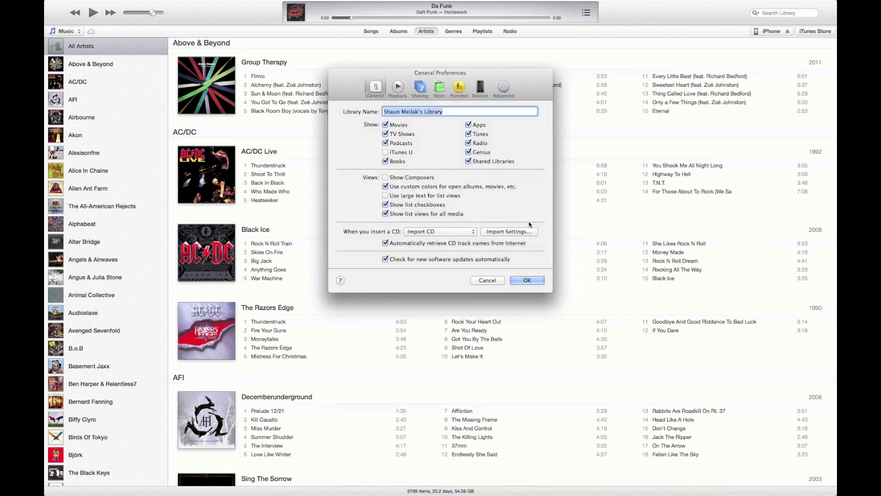
{"action": "left_click", "coordinate": [531, 281]}
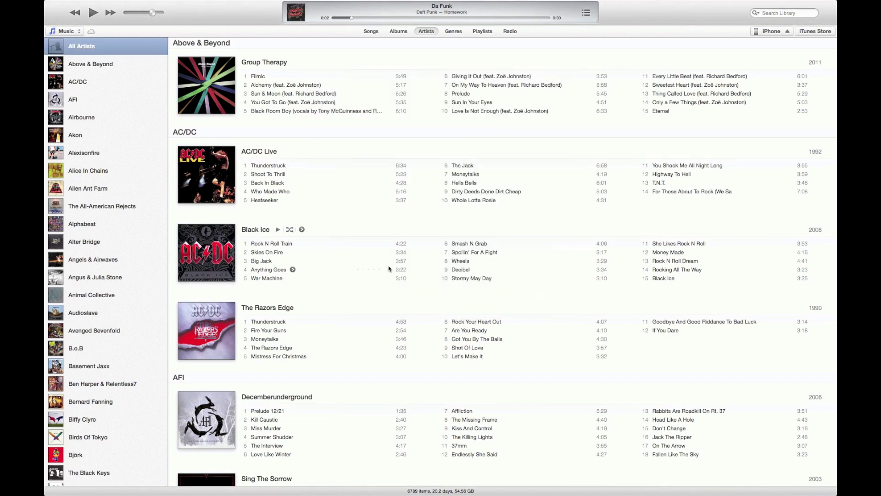
- Search the library for "da funk" and go to the Daft Punk song from the Homework album
{"action": "left_click", "coordinate": [798, 13]}
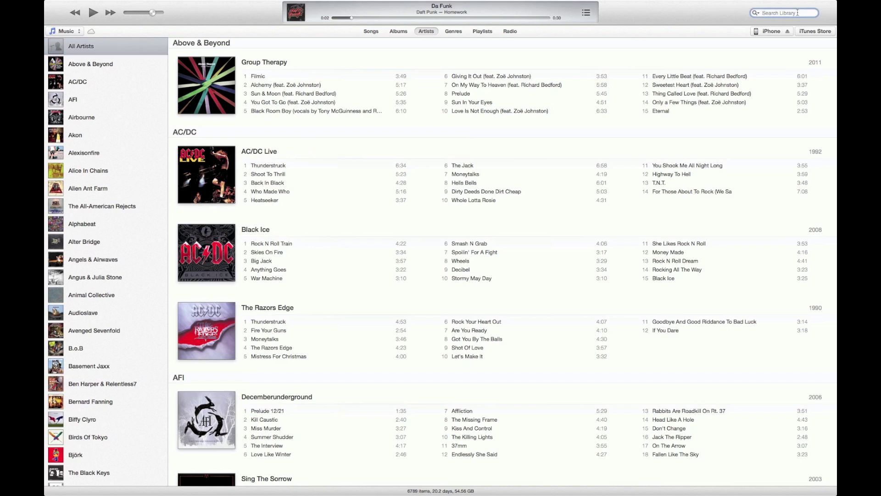
{"action": "type", "text": "daft pun"}
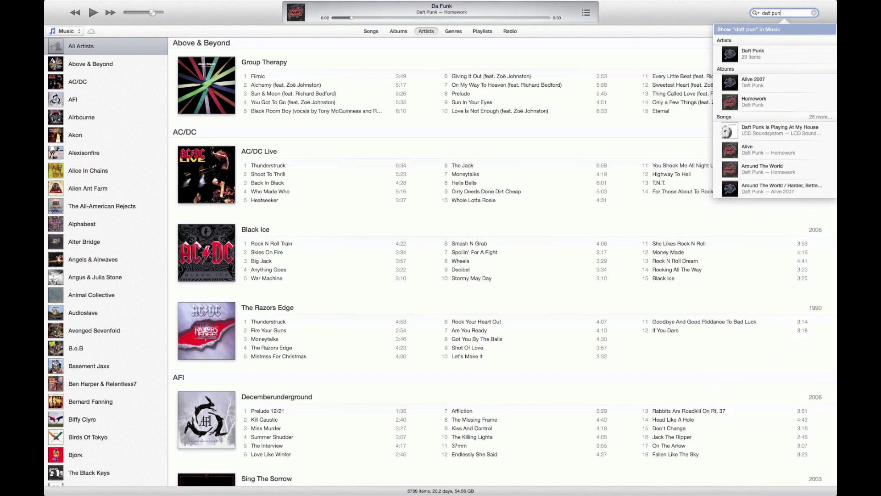
{"action": "key", "text": "BackSpace"}
{"action": "key", "text": "BackSpace"}
{"action": "key", "text": "BackSpace"}
{"action": "key", "text": "BackSpace"}
{"action": "key", "text": "BackSpace"}
{"action": "key", "text": "BackSpace"}
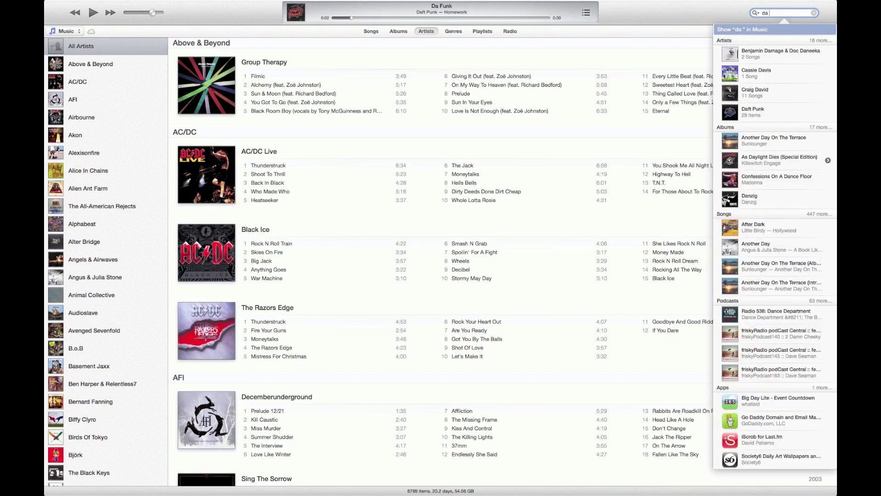
{"action": "type", "text": "funk"}
{"action": "key", "text": "Down"}
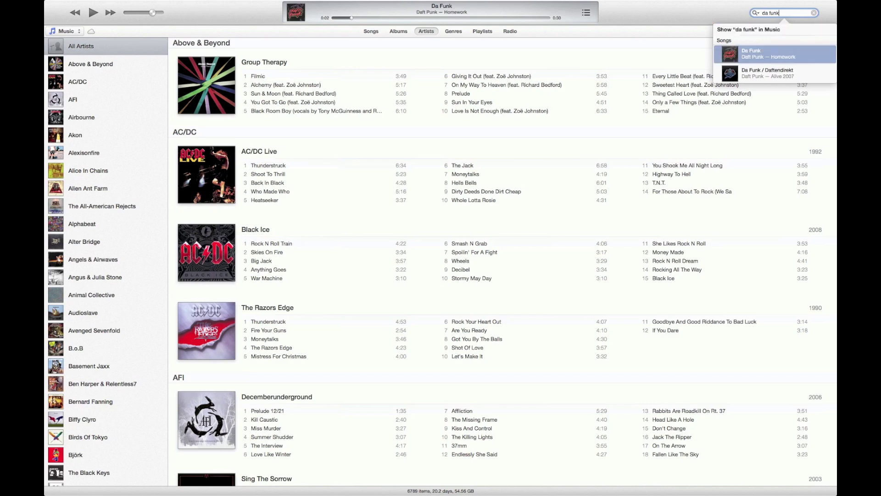
{"action": "key", "text": "Return"}
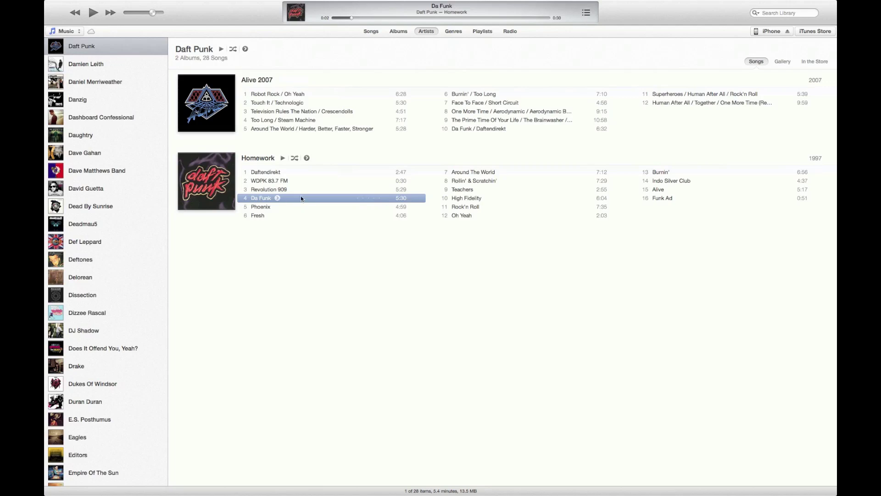
- Limit Da Funk on the Homework album to a start time of 2:49 and a stop time of 3:19 in its info options
{"action": "right_click", "coordinate": [301, 196]}
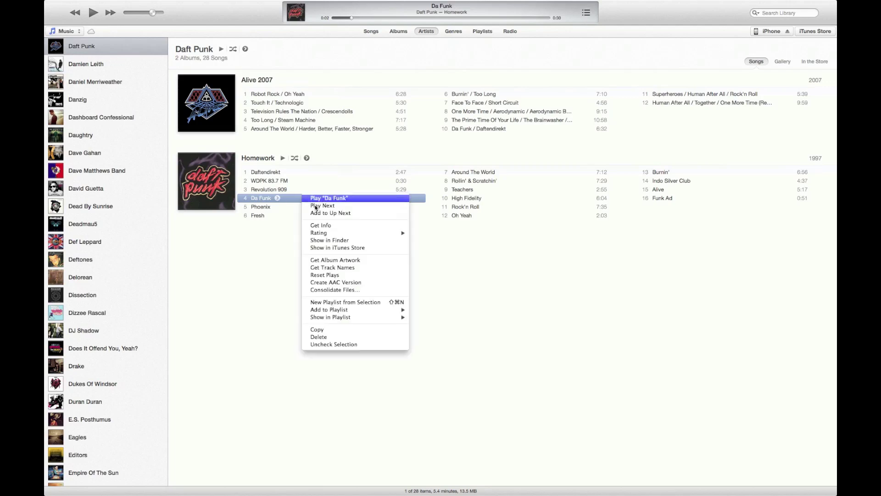
{"action": "left_click", "coordinate": [279, 197]}
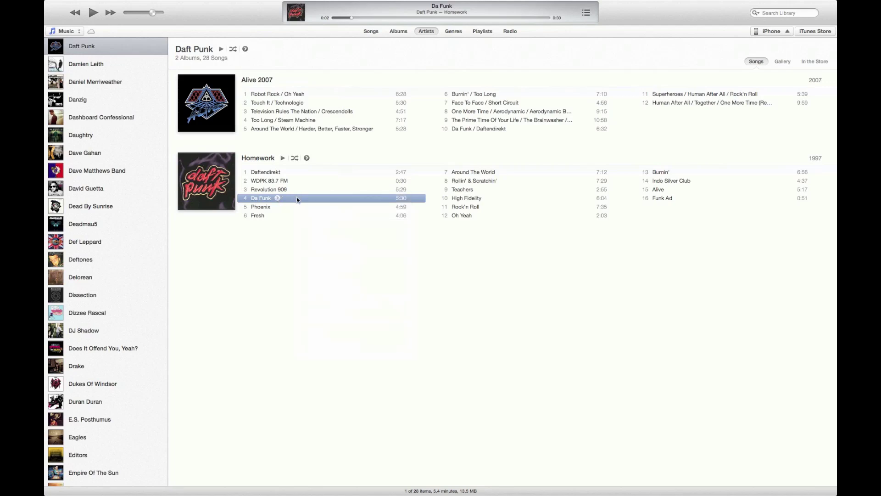
{"action": "right_click", "coordinate": [285, 198]}
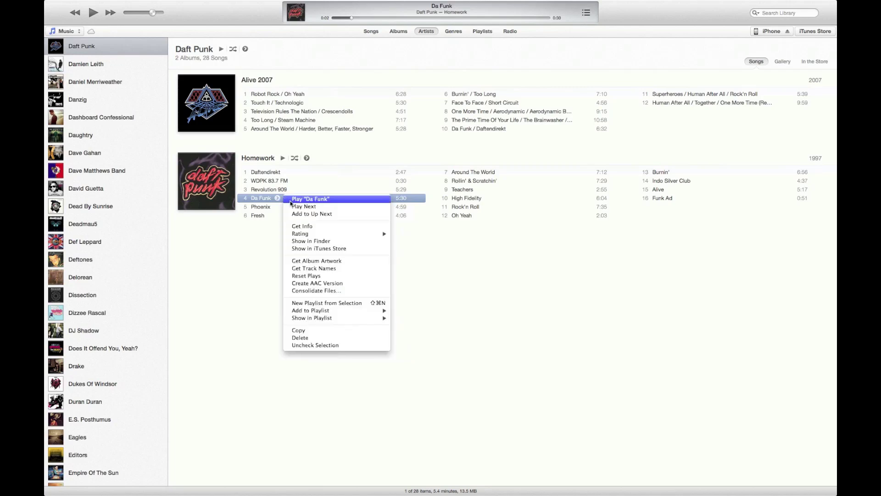
{"action": "left_click", "coordinate": [315, 226]}
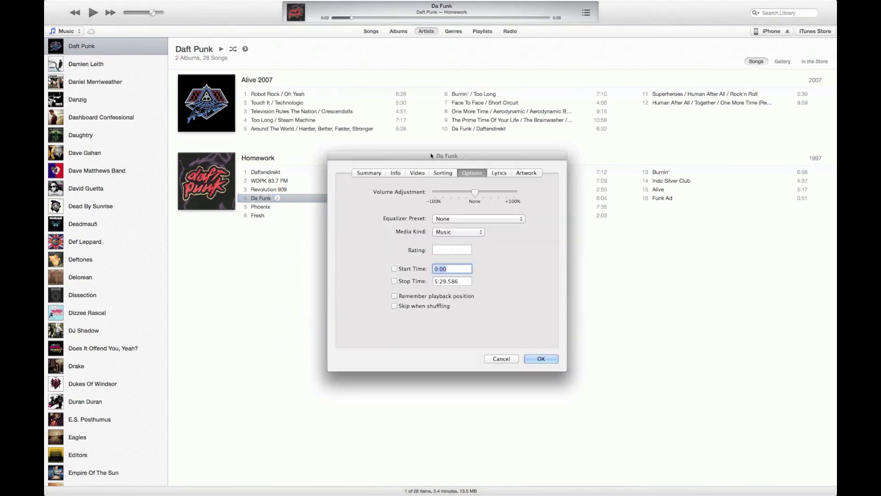
{"action": "left_click", "coordinate": [383, 175]}
{"action": "left_click", "coordinate": [481, 173]}
{"action": "left_click", "coordinate": [415, 269]}
{"action": "left_click", "coordinate": [457, 269]}
{"action": "type", "text": "2:49"}
{"action": "left_click", "coordinate": [395, 282]}
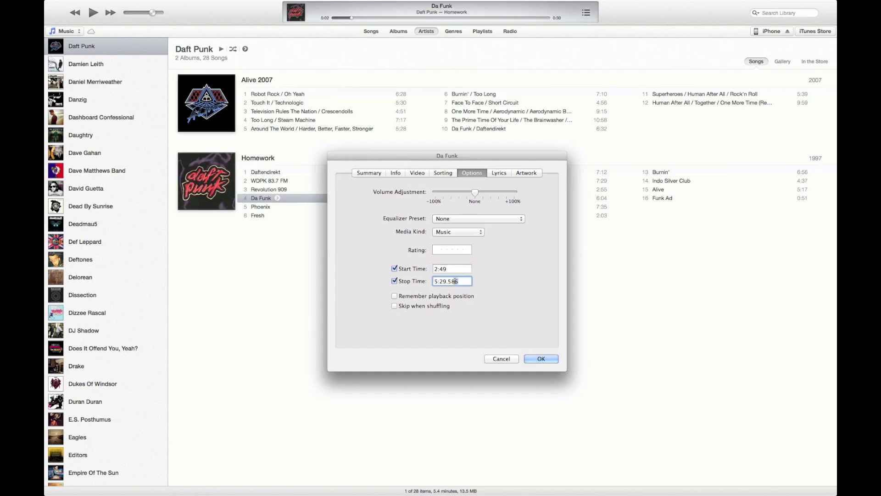
{"action": "type", "text": "3:19"}
{"action": "left_click", "coordinate": [539, 359]}
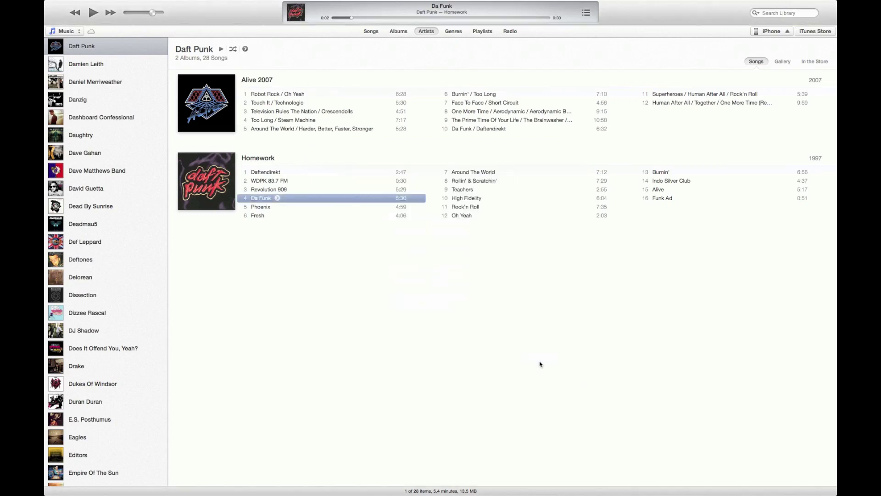
- Preview the shortened Da Funk briefly, pause it, and create an AAC version of the song
{"action": "double_click", "coordinate": [302, 199]}
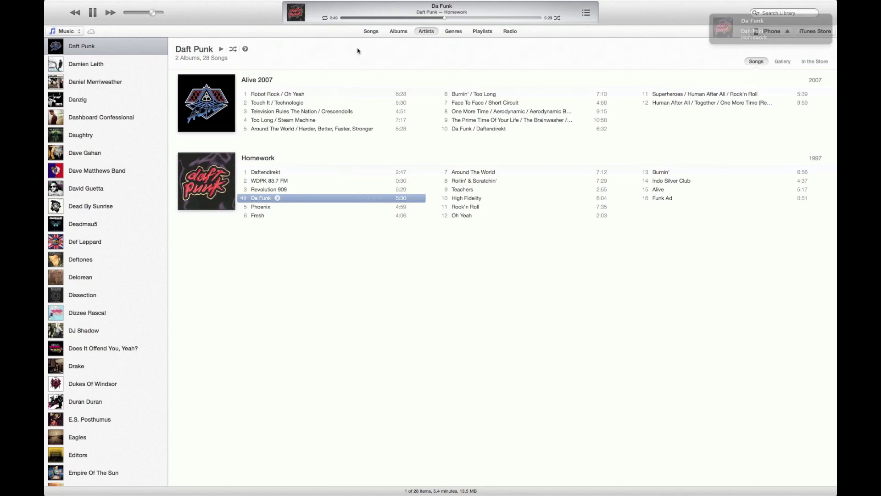
{"action": "left_click", "coordinate": [98, 14]}
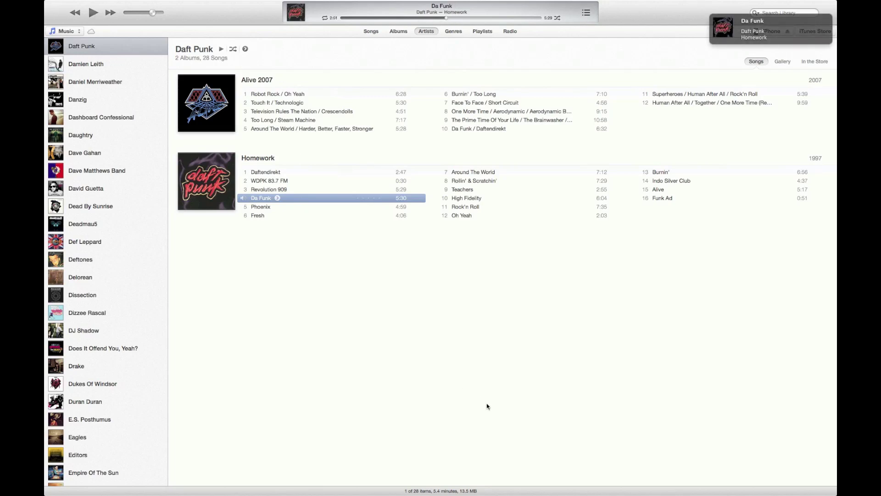
{"action": "right_click", "coordinate": [289, 201]}
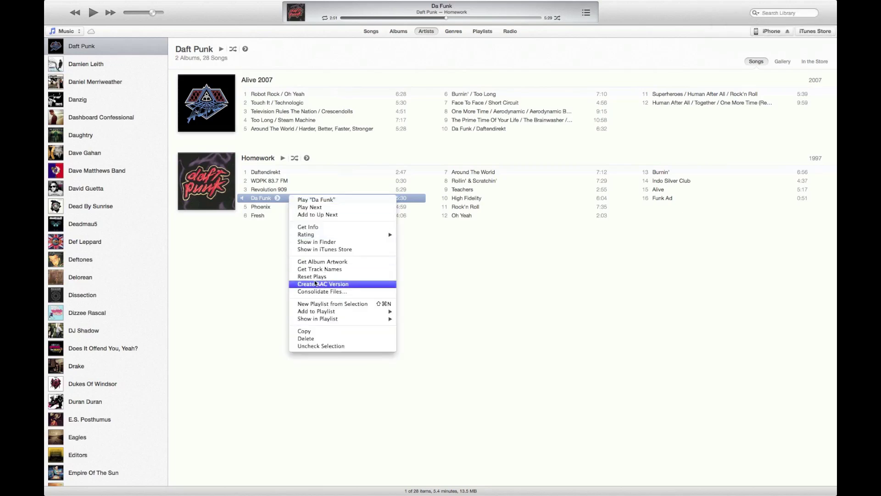
{"action": "left_click", "coordinate": [318, 284]}
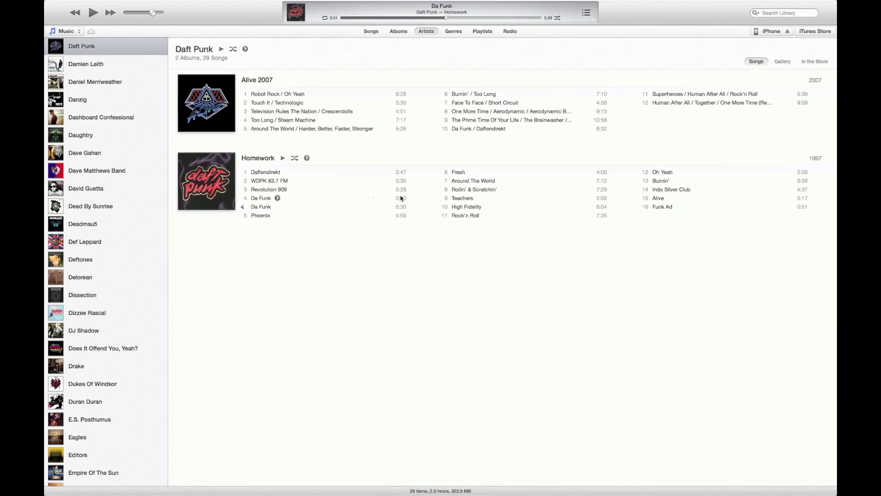
- Turn off the custom start and stop times of the original 5:30 Da Funk track and save its info
{"action": "left_click", "coordinate": [313, 198]}
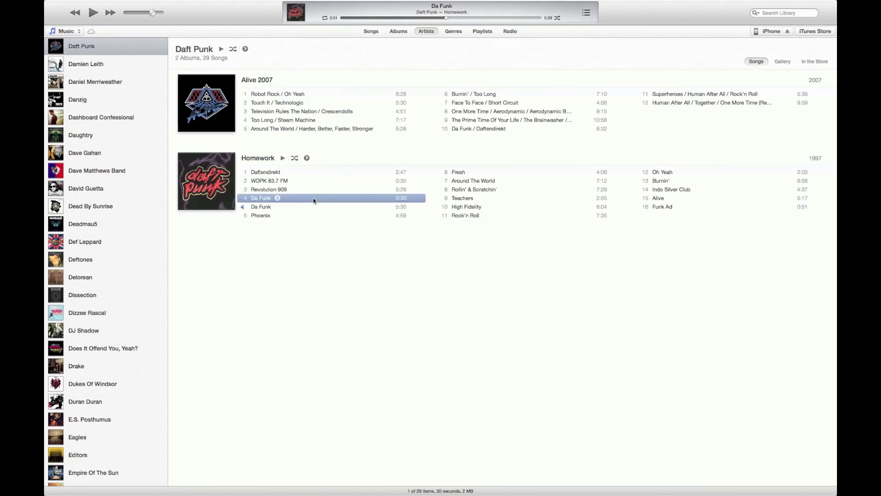
{"action": "left_click", "coordinate": [293, 208]}
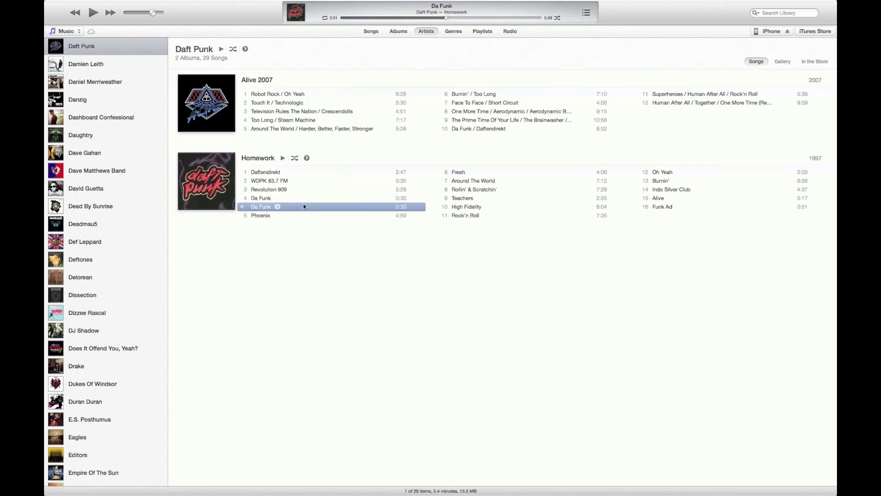
{"action": "right_click", "coordinate": [303, 209]}
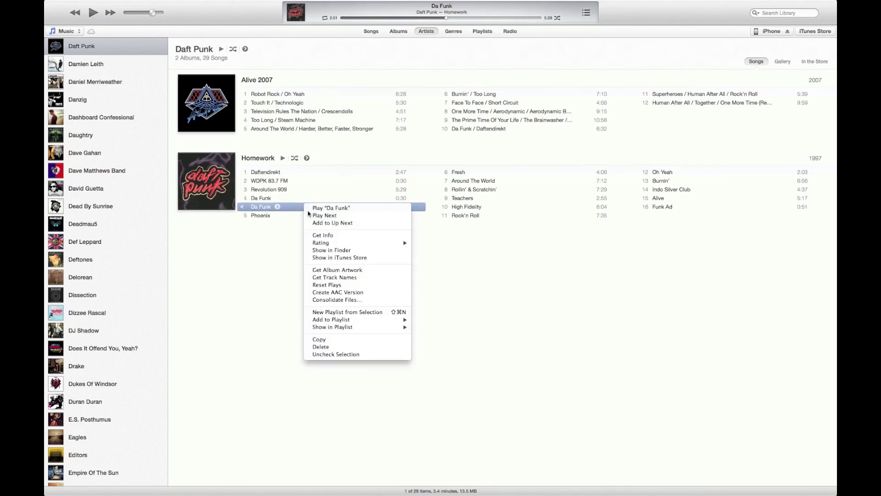
{"action": "left_click", "coordinate": [331, 236]}
{"action": "left_click", "coordinate": [409, 269]}
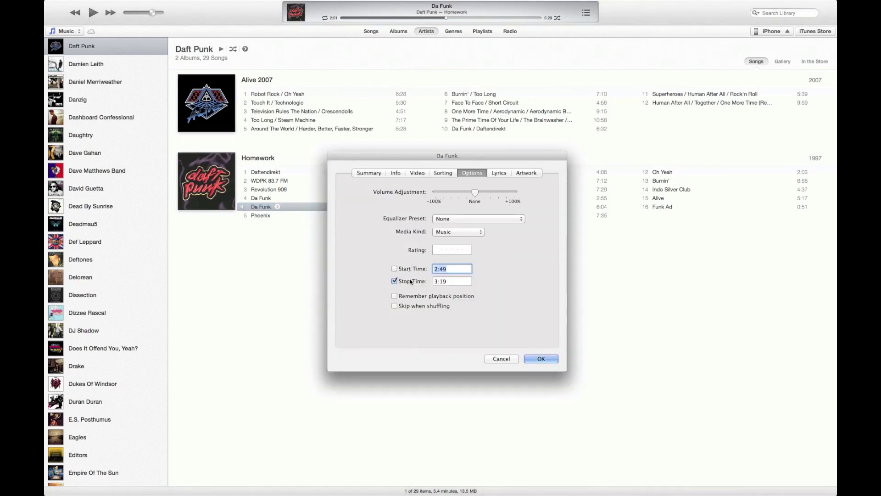
{"action": "left_click", "coordinate": [411, 282]}
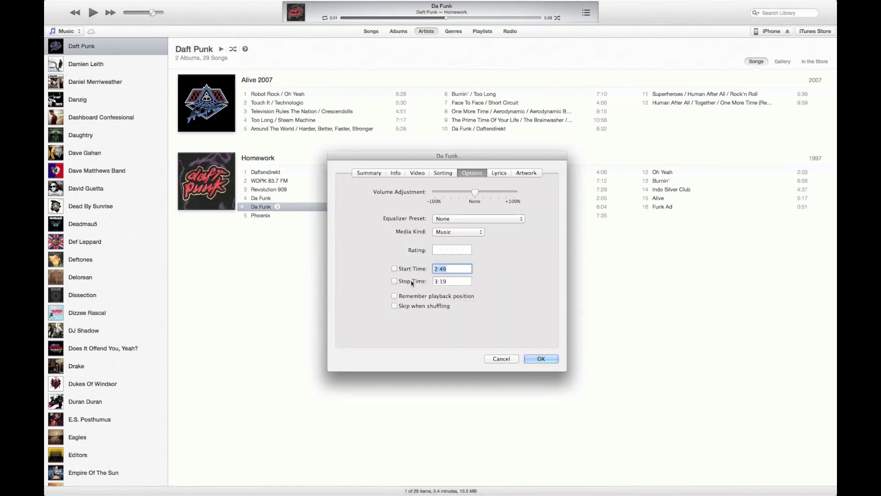
{"action": "left_click", "coordinate": [543, 358]}
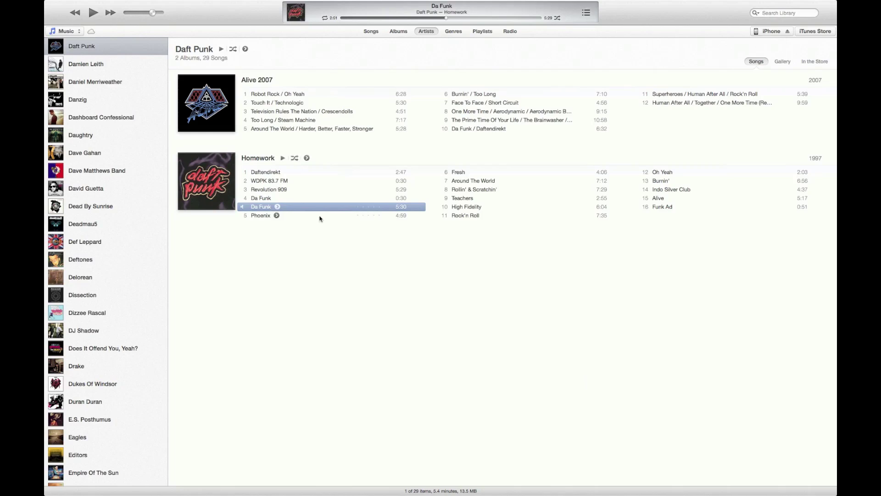
- Show the file of the 0:30 Da Funk clip in Finder, and switch back to iTunes
{"action": "left_click", "coordinate": [305, 196]}
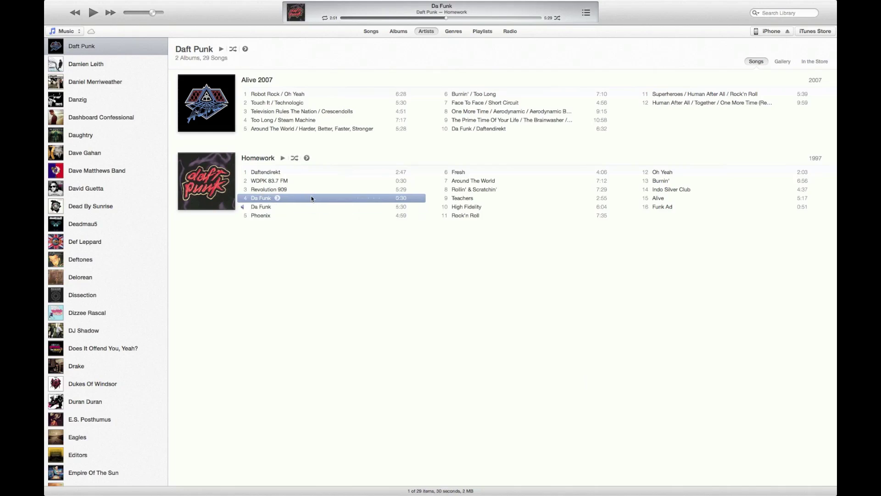
{"action": "right_click", "coordinate": [312, 198]}
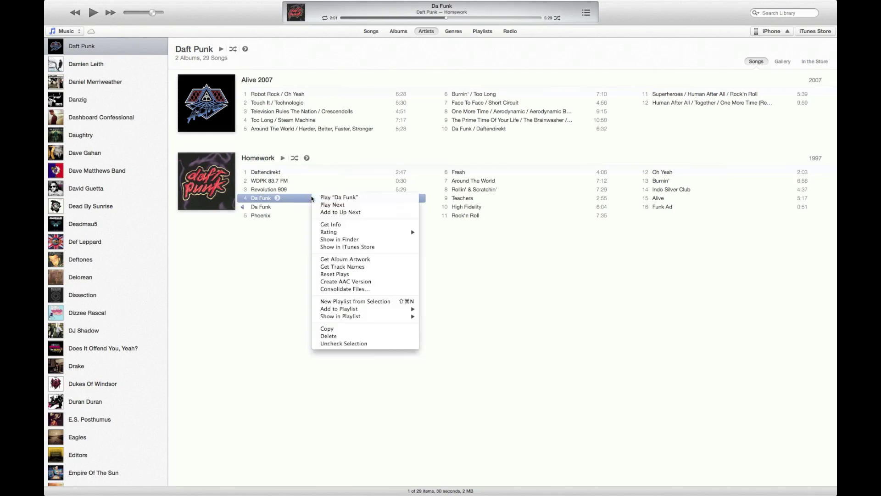
{"action": "left_click", "coordinate": [352, 240]}
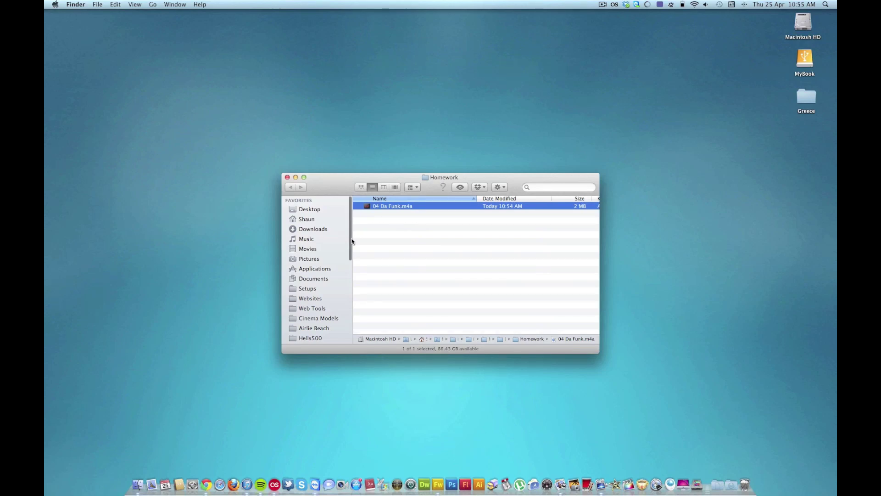
{"action": "key", "text": "super+Tab"}
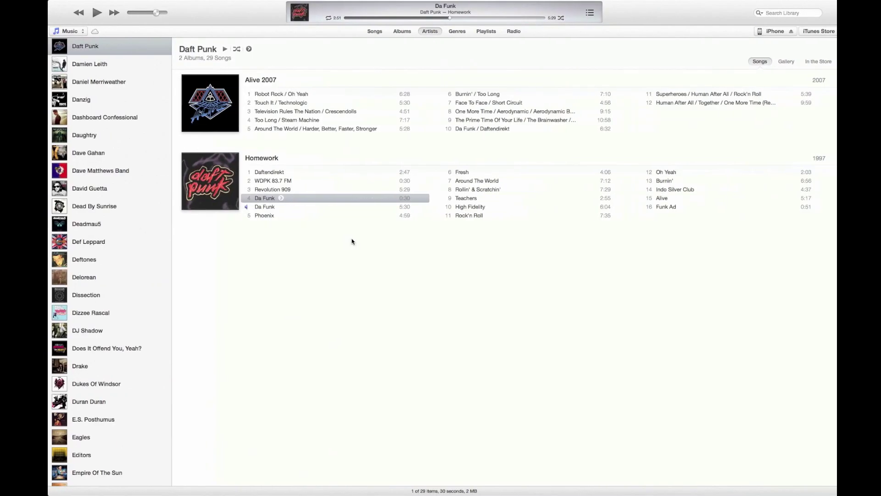
- Delete the 0:30 Da Funk clip from the Homework album in the library while keeping its file on disk
{"action": "right_click", "coordinate": [306, 199]}
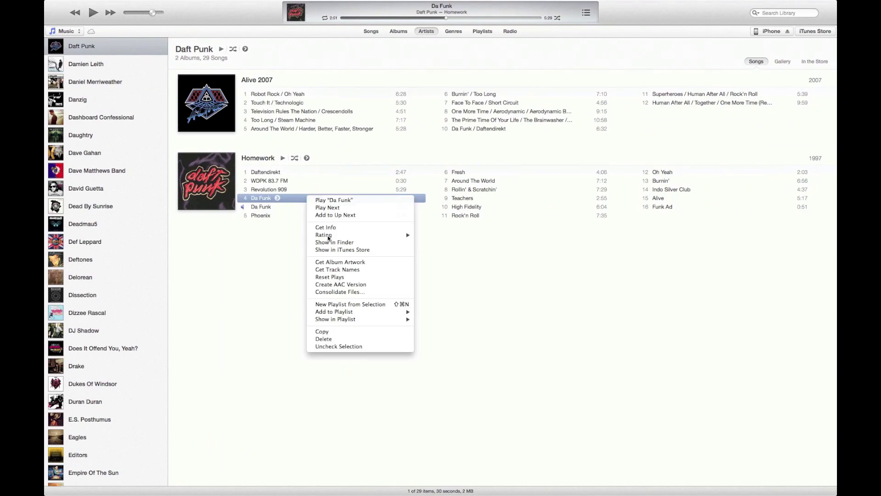
{"action": "left_click", "coordinate": [337, 339]}
{"action": "left_click", "coordinate": [462, 164]}
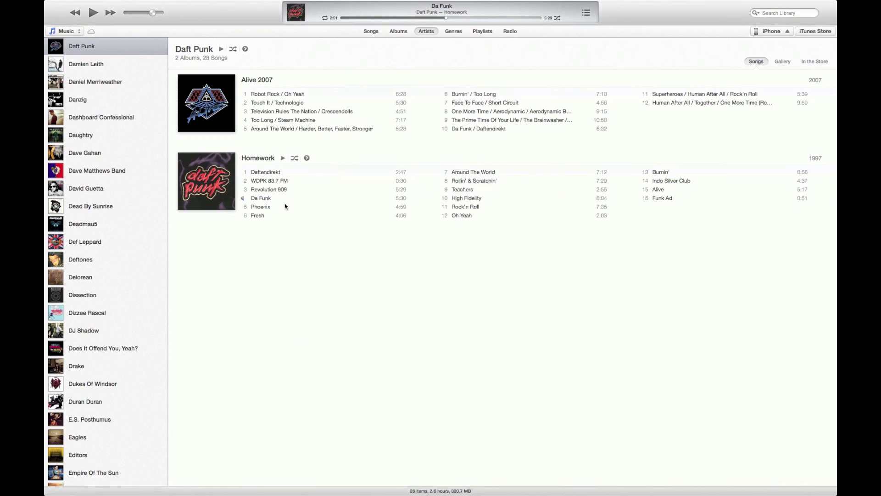
{"action": "left_click", "coordinate": [306, 198]}
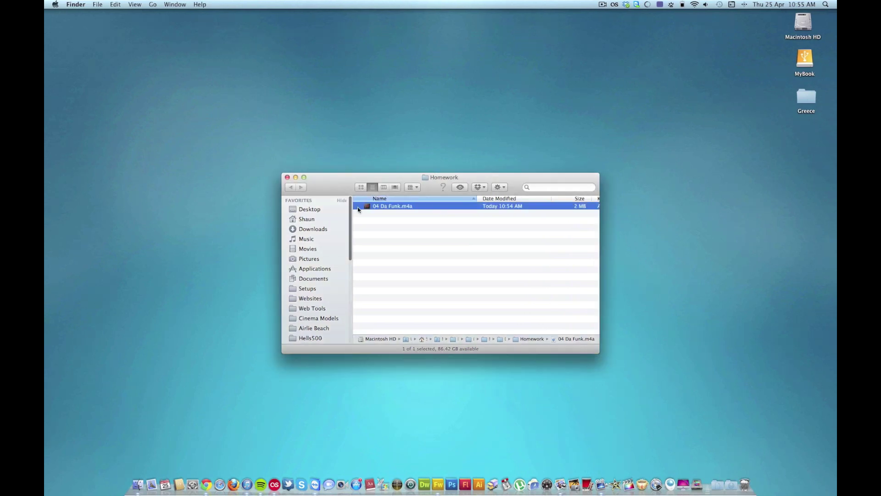
- In Finder, rename the clip's file to 04 Da Funk.m4r and accept the extension change to .m4r
{"action": "left_click", "coordinate": [408, 207]}
{"action": "key", "text": "Right"}
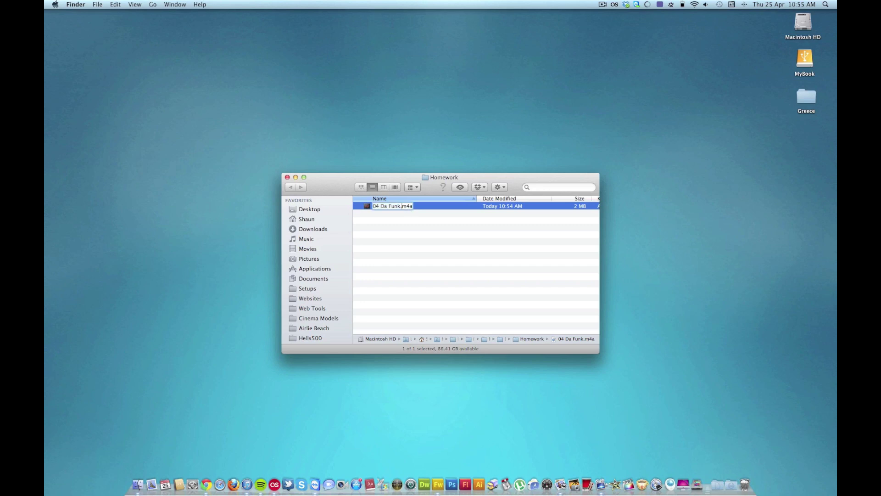
{"action": "key", "text": "BackSpace"}
{"action": "type", "text": "r"}
{"action": "key", "text": "Return"}
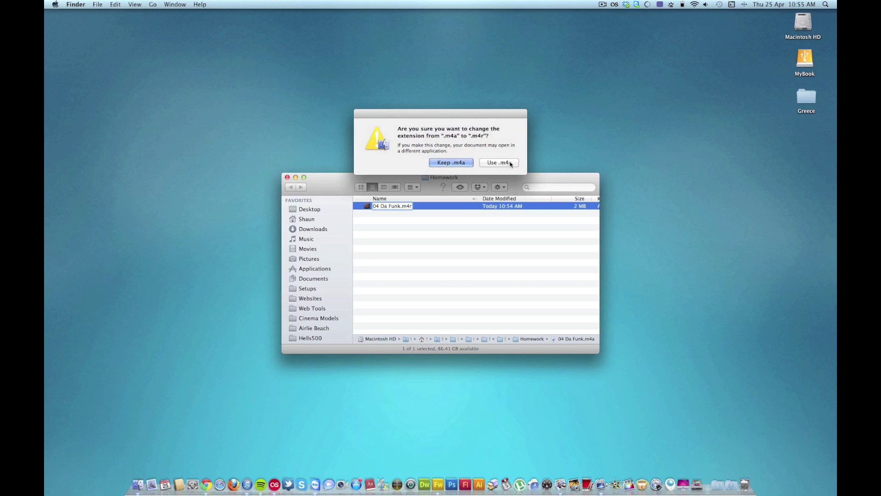
{"action": "left_click", "coordinate": [508, 165]}
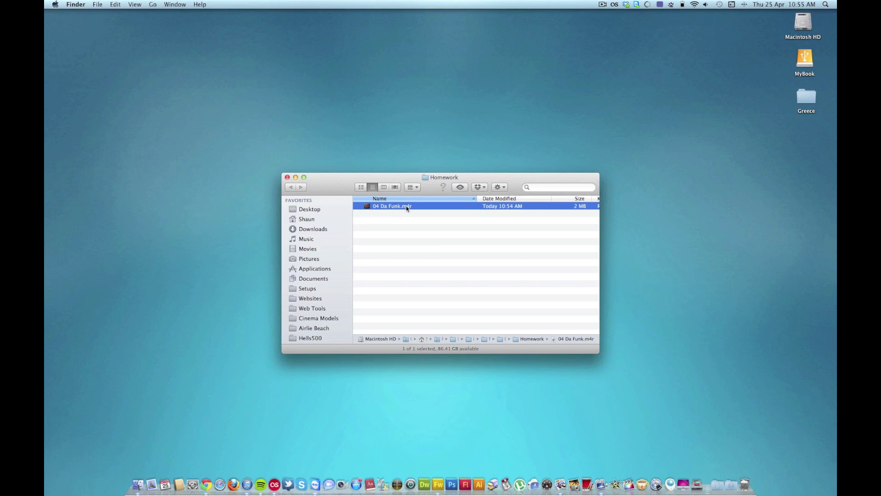
- Open 04 Da Funk.m4r in iTunes to add it as a ringtone, and pause its playback
{"action": "right_click", "coordinate": [390, 207]}
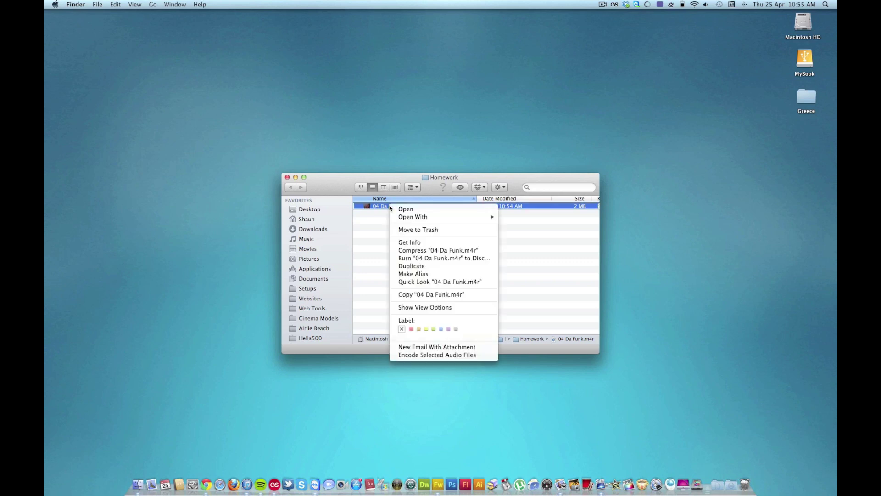
{"action": "left_click", "coordinate": [397, 206]}
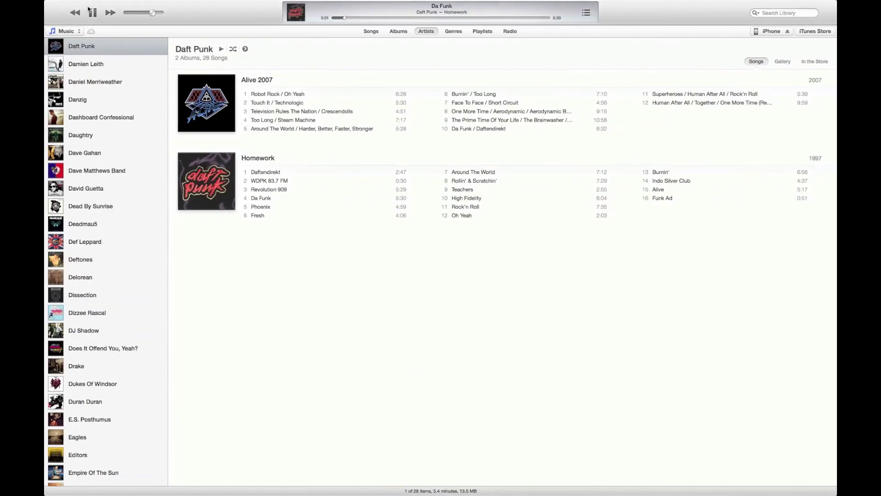
{"action": "left_click", "coordinate": [93, 12]}
- Show the Tones library and select the first Da Funk ringtone in the list
{"action": "left_click", "coordinate": [66, 31]}
{"action": "left_click", "coordinate": [78, 99]}
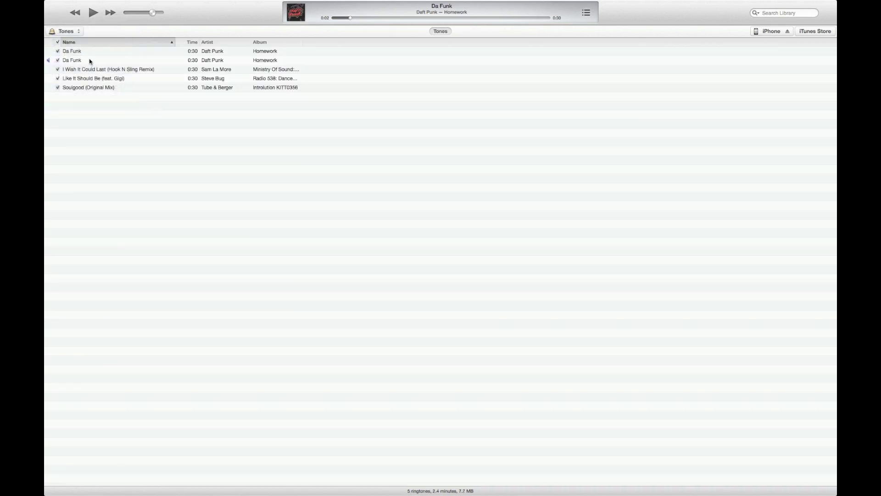
{"action": "left_click", "coordinate": [89, 51]}
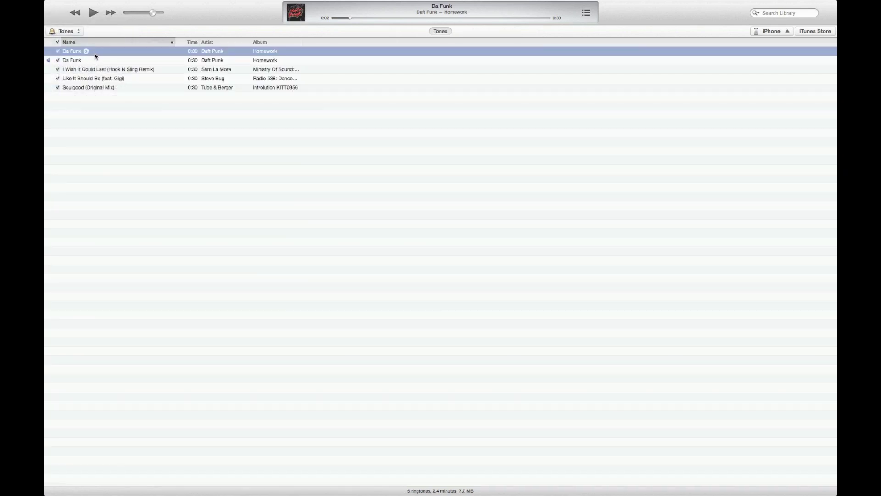
{"action": "right_click", "coordinate": [95, 53]}
{"action": "left_click", "coordinate": [140, 51]}
- Review the connected iPhone's tone sync settings, return to its summary, and start syncing the iPhone
{"action": "left_click", "coordinate": [766, 32]}
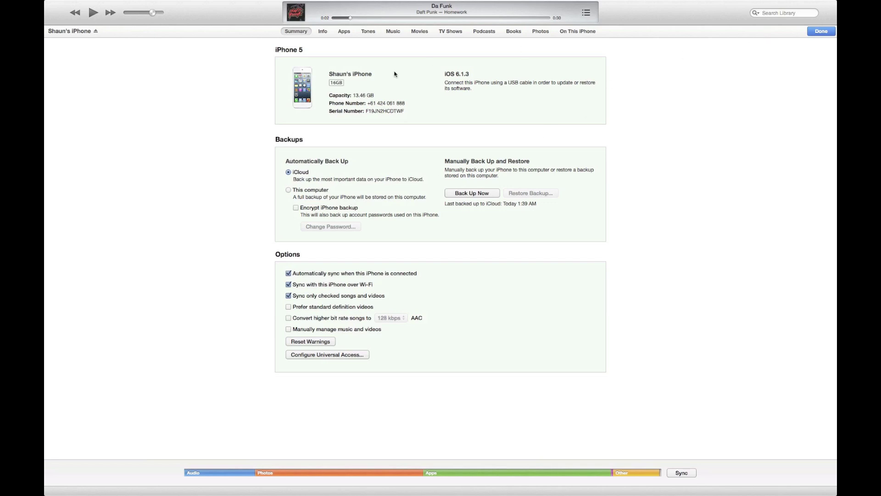
{"action": "left_click", "coordinate": [368, 32]}
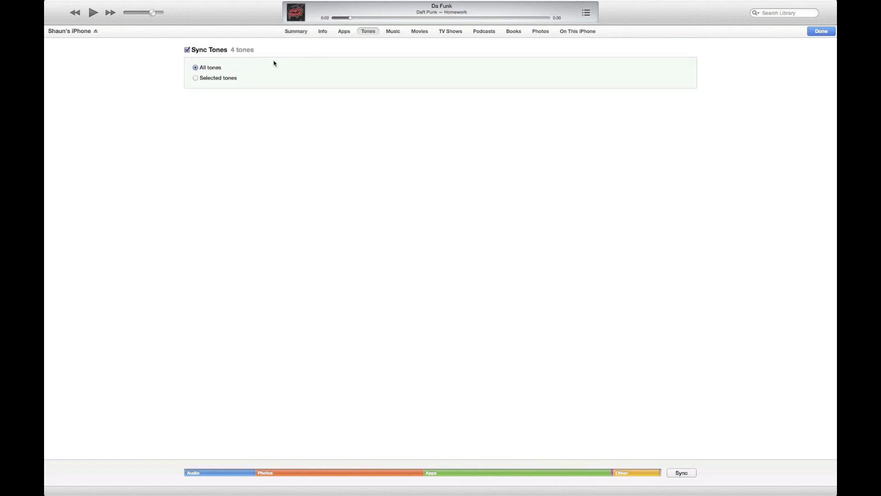
{"action": "left_click", "coordinate": [298, 32]}
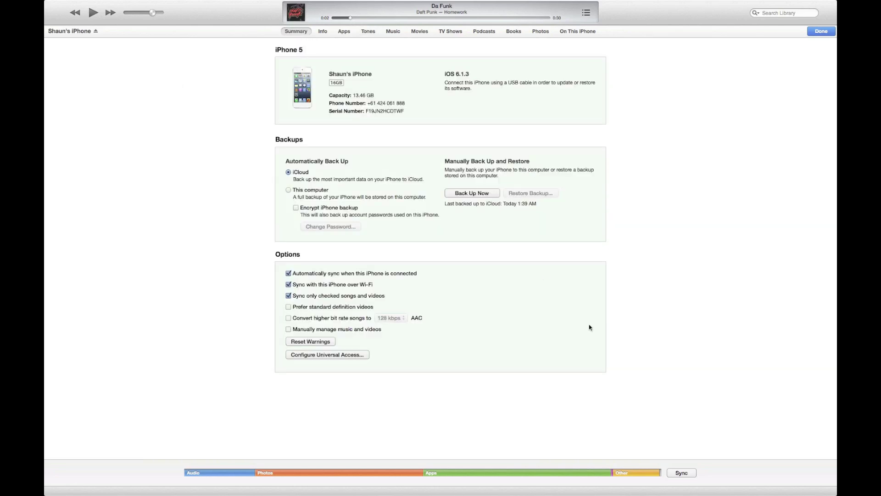
{"action": "left_click", "coordinate": [674, 474]}
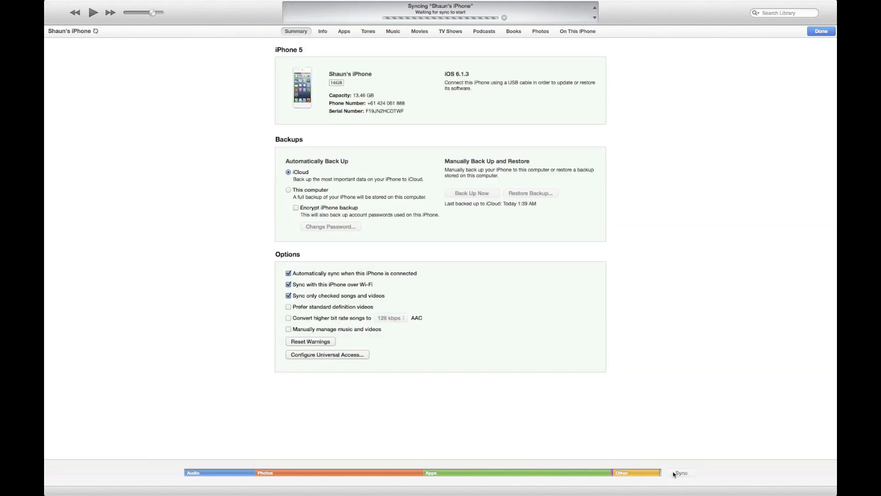